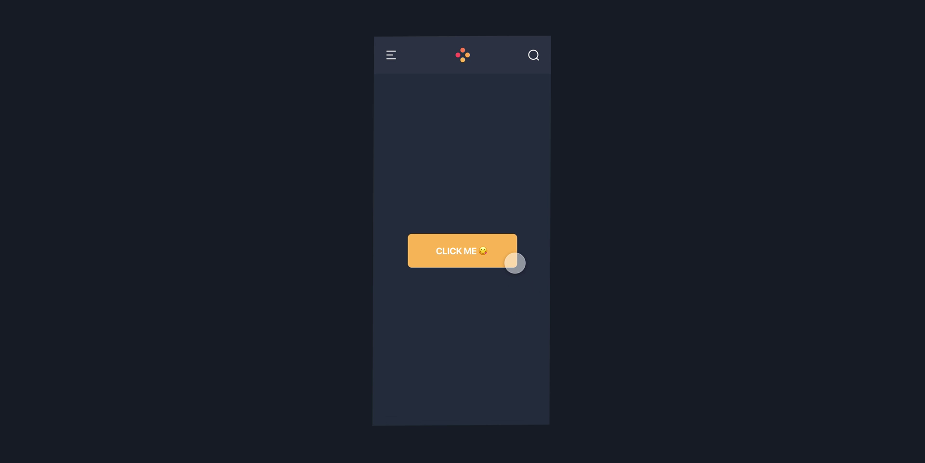
Watch the finished demo jump from the yellow button to HELLO, back, and to HELLO again
click(515, 263)
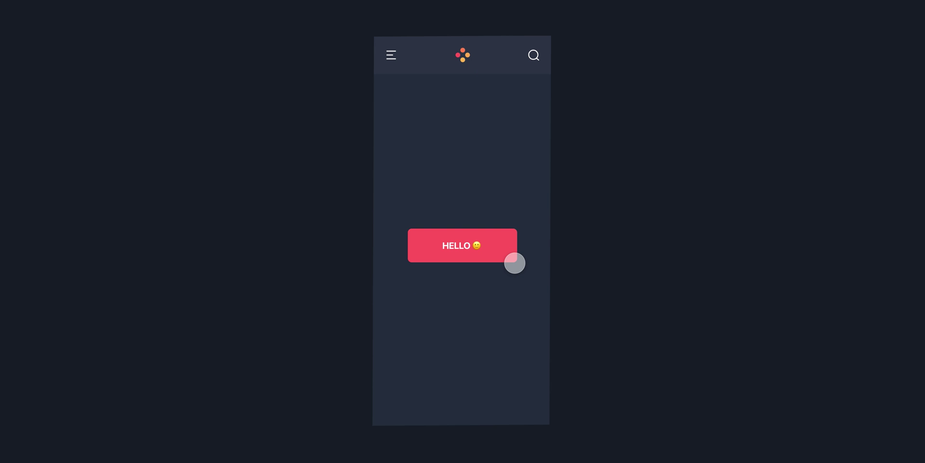
click(514, 262)
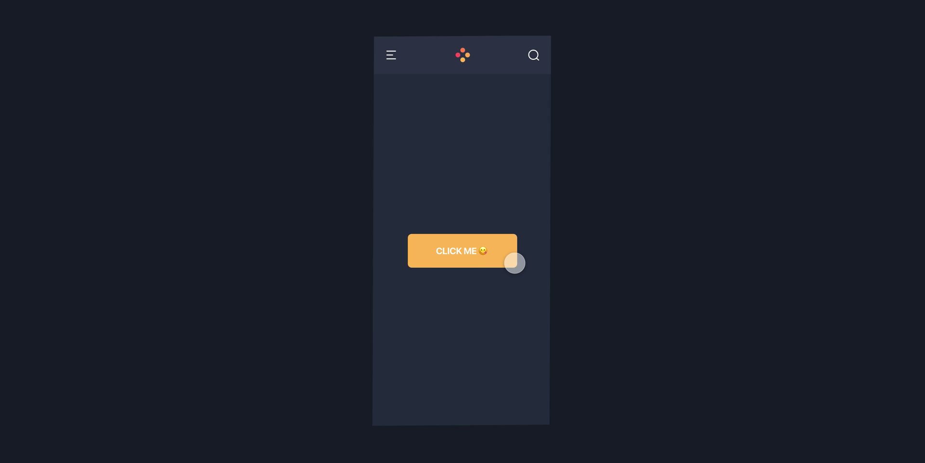
click(515, 262)
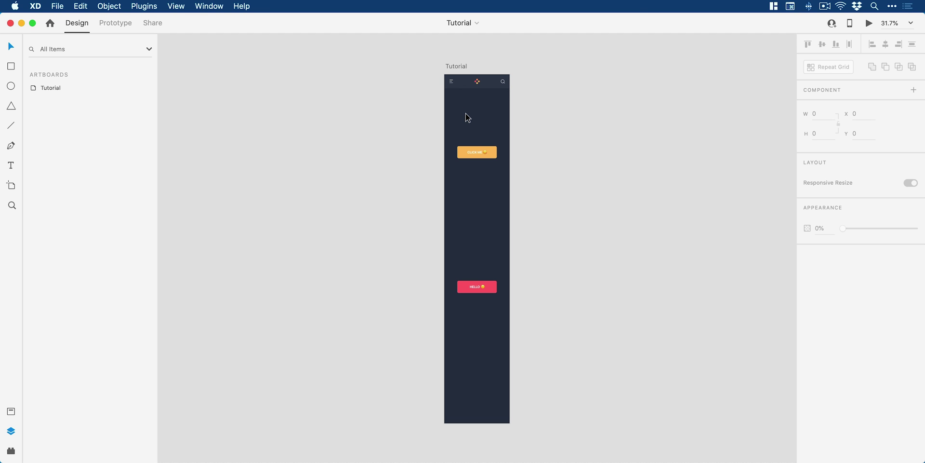
Zoom in on the header and marquee-select its four layers together
key(z)
click(479, 79)
click(479, 79)
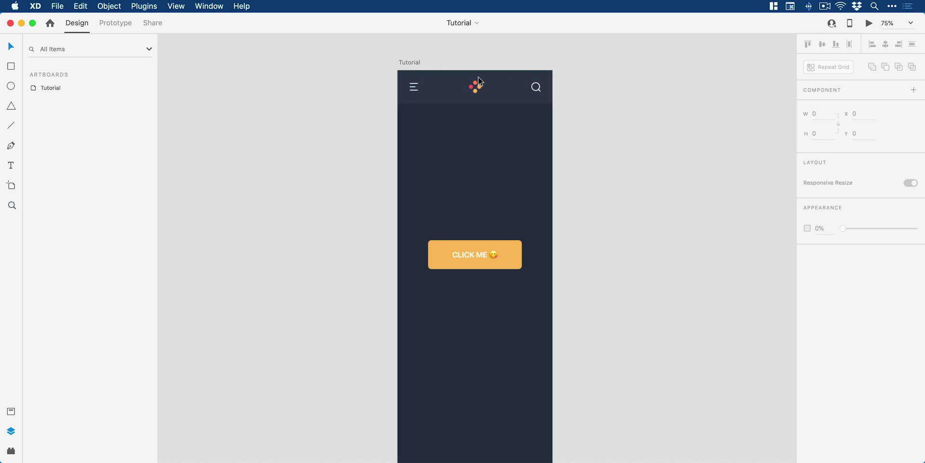
key(v)
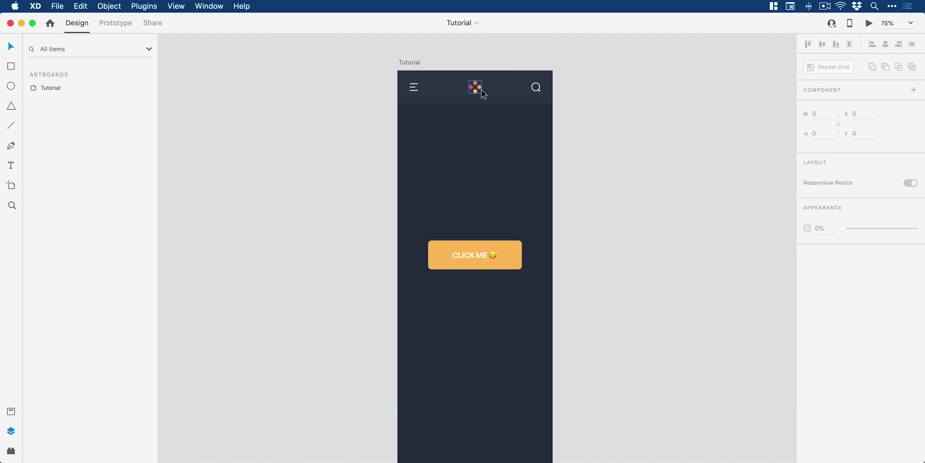
click(480, 88)
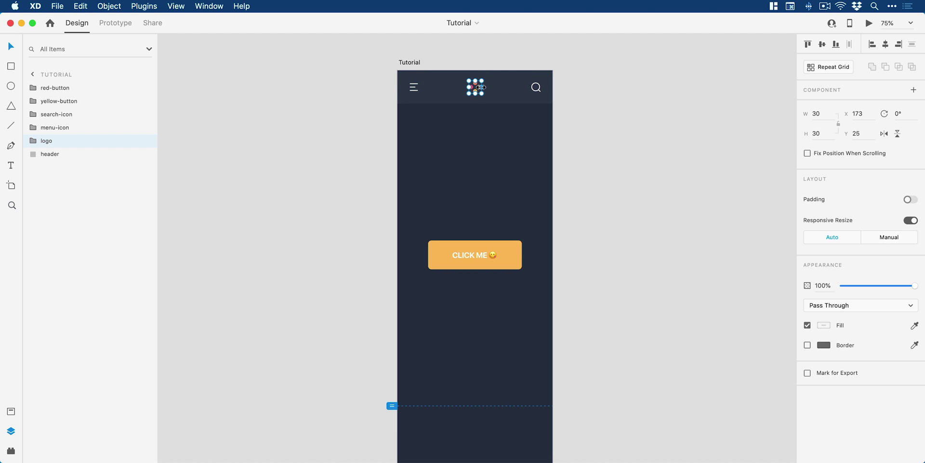
drag(361, 131, 551, 81)
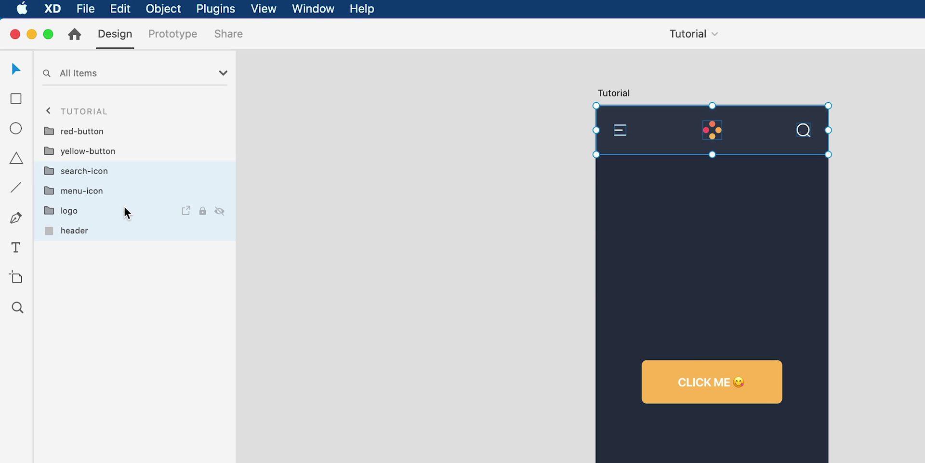
Group the selected header layers and rename the group 'header'
right_click(126, 213)
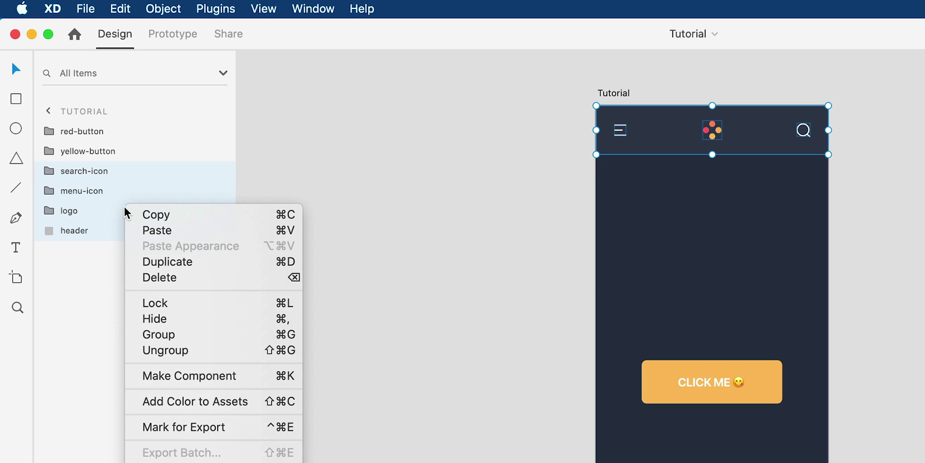
click(196, 334)
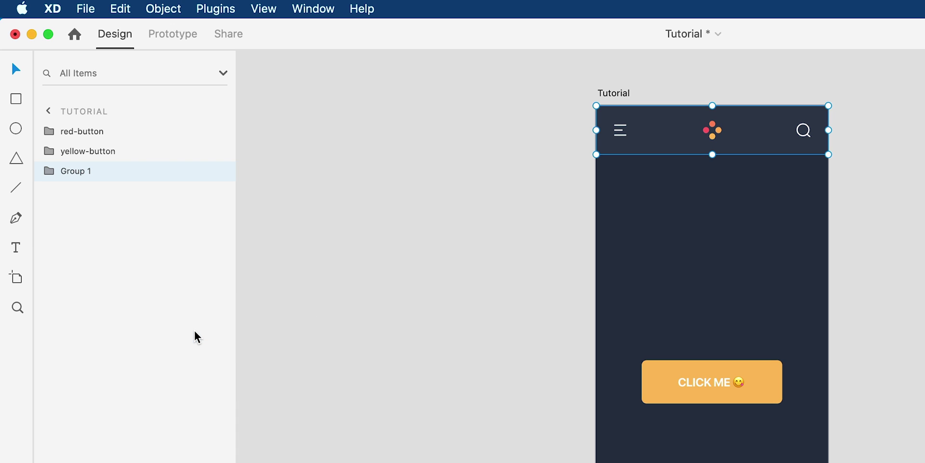
double_click(82, 171)
text(hea)
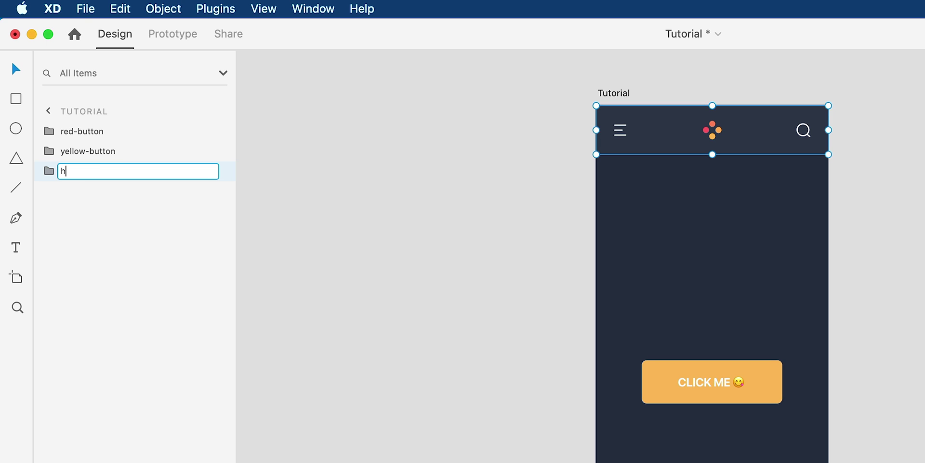
text(der)
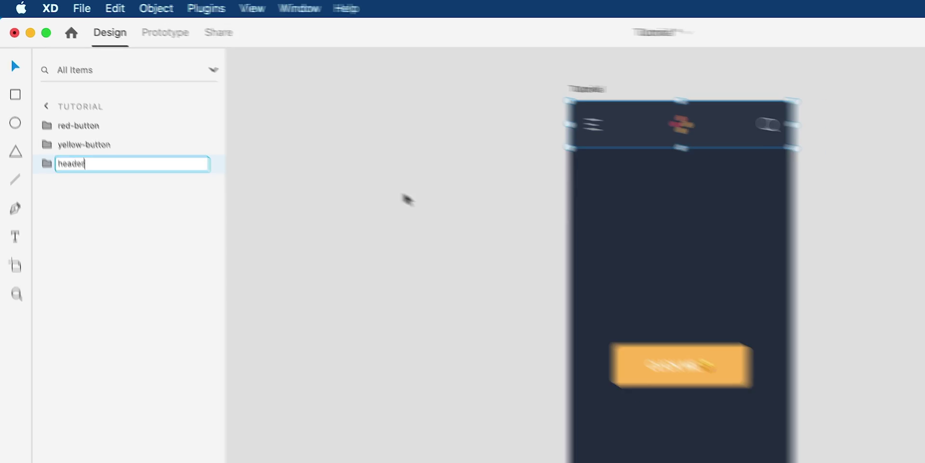
click(407, 199)
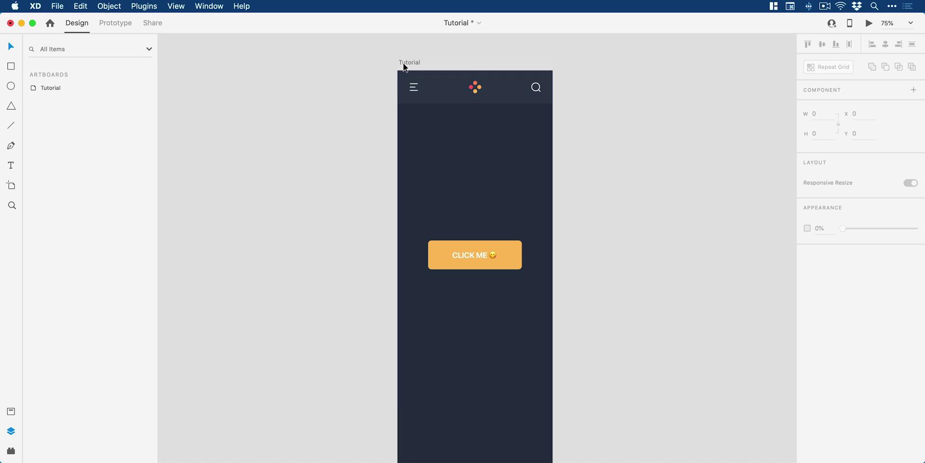
click(406, 62)
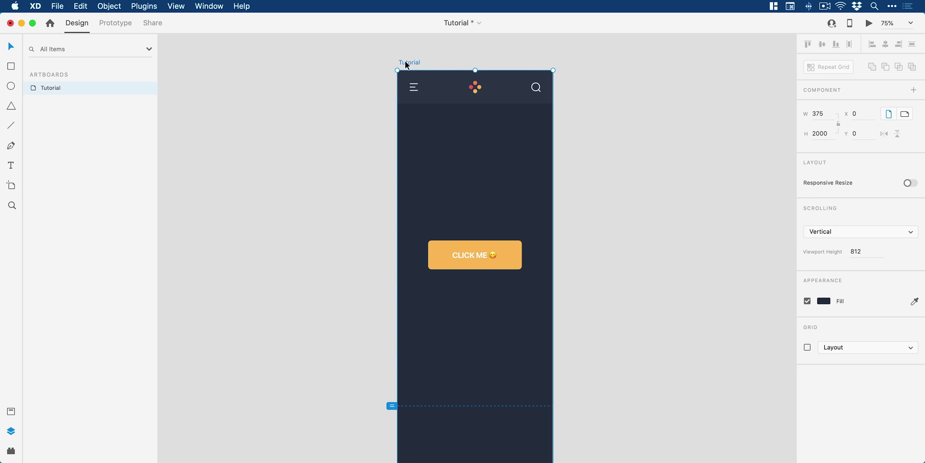
key(super+0)
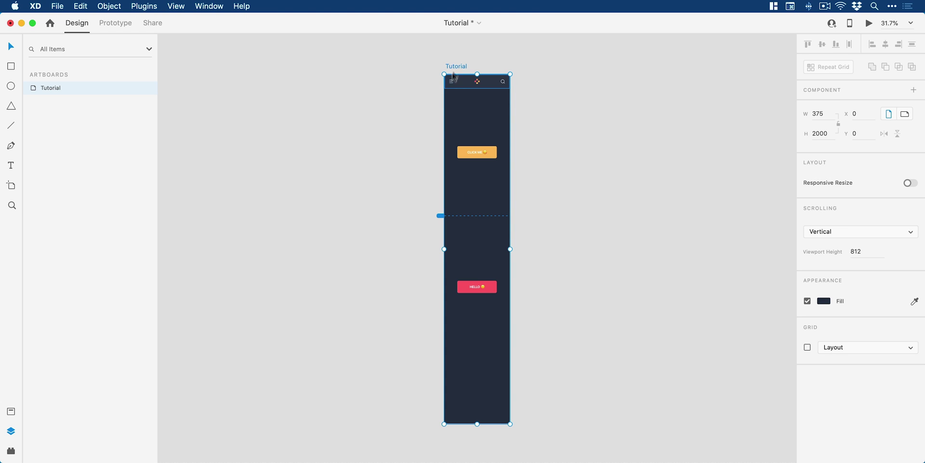
drag(478, 425, 488, 366)
key(super+z)
key(z)
click(479, 76)
key(v)
click(480, 77)
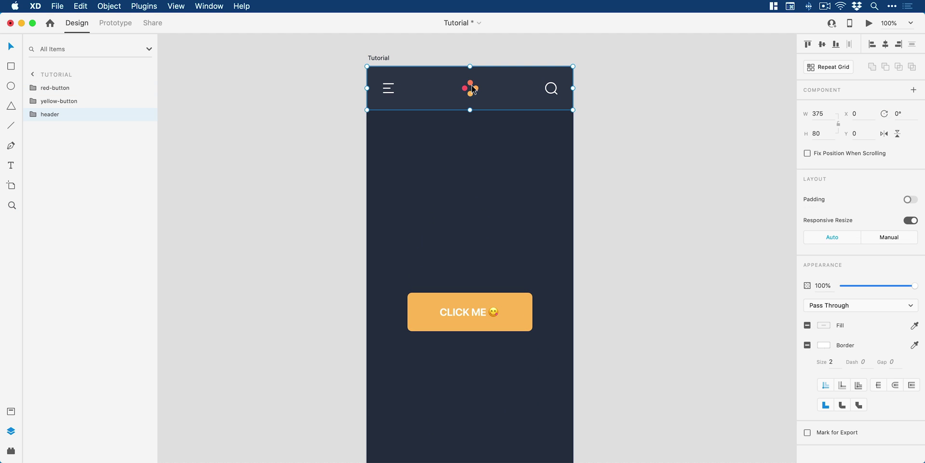
click(464, 308)
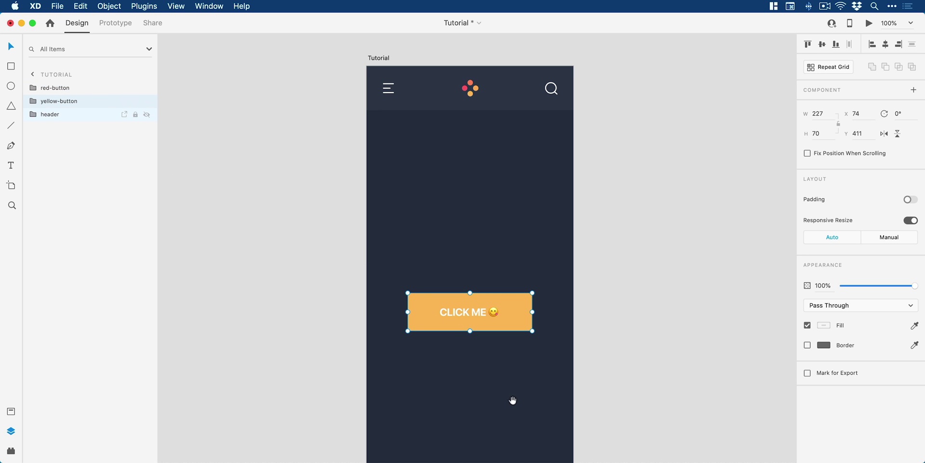
scroll(511, 386, down, 5)
scroll(507, 305, down, 3)
scroll(504, 186, up, 8)
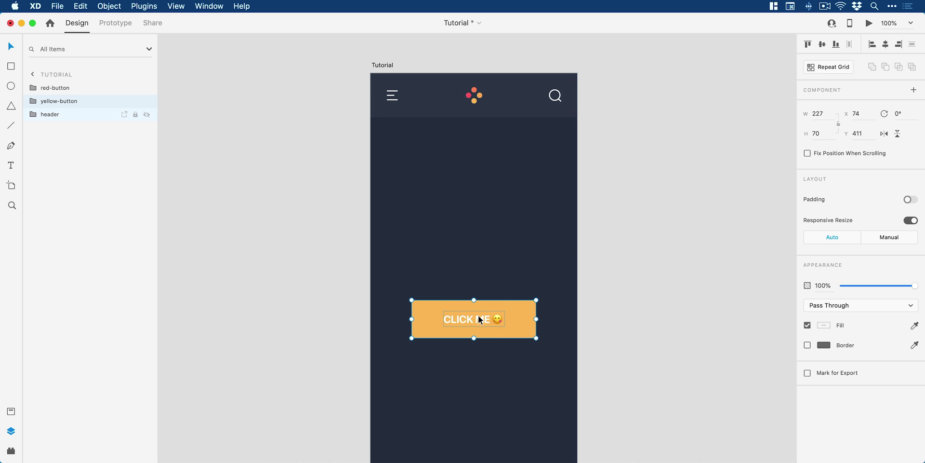
scroll(491, 361, down, 7)
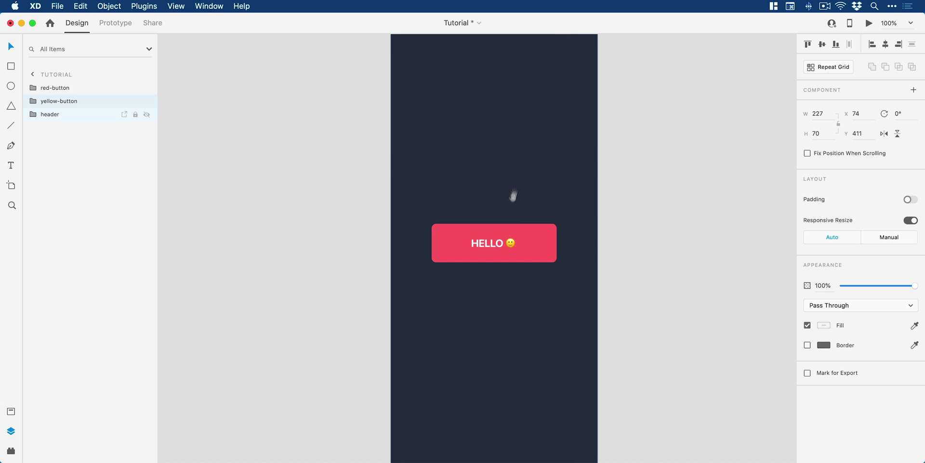
scroll(521, 227, up, 7)
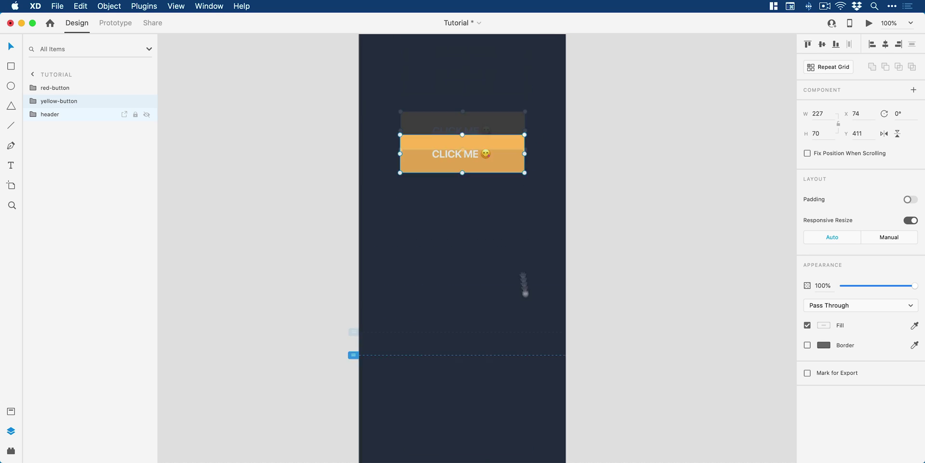
scroll(524, 285, up, 3)
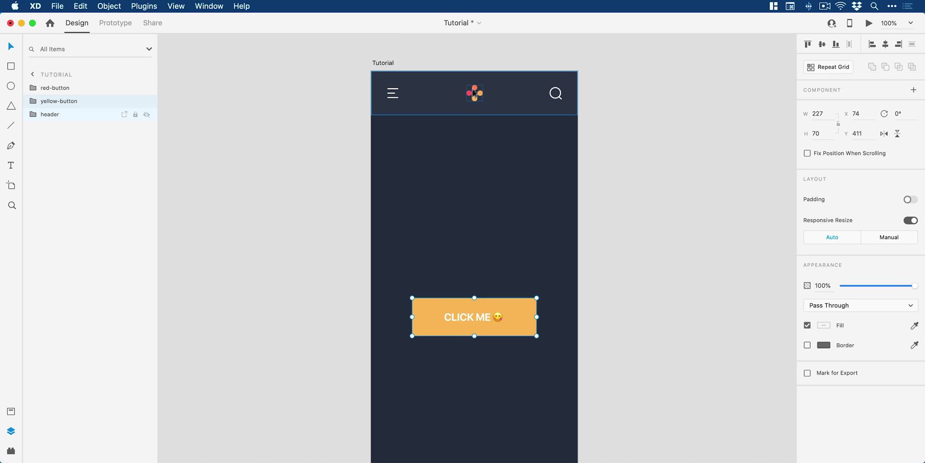
Select the header group and check in Desktop Preview that it stays pinned while scrolling
click(481, 96)
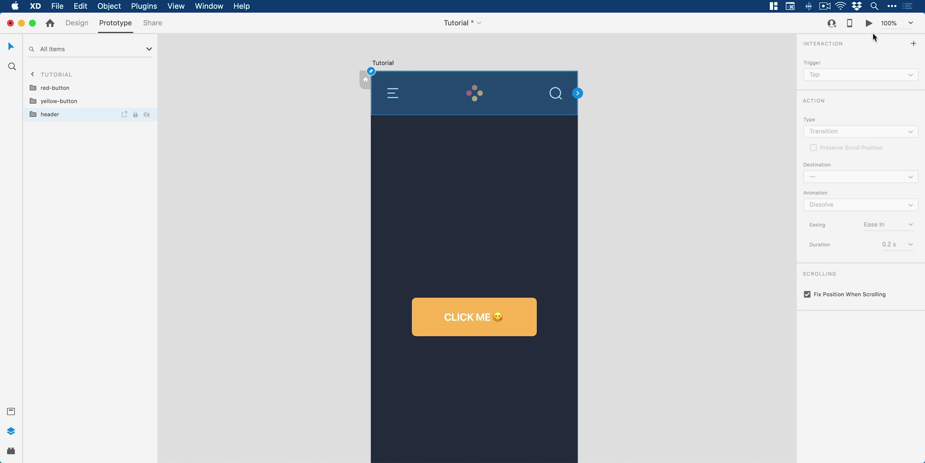
click(869, 23)
scroll(418, 166, down, 5)
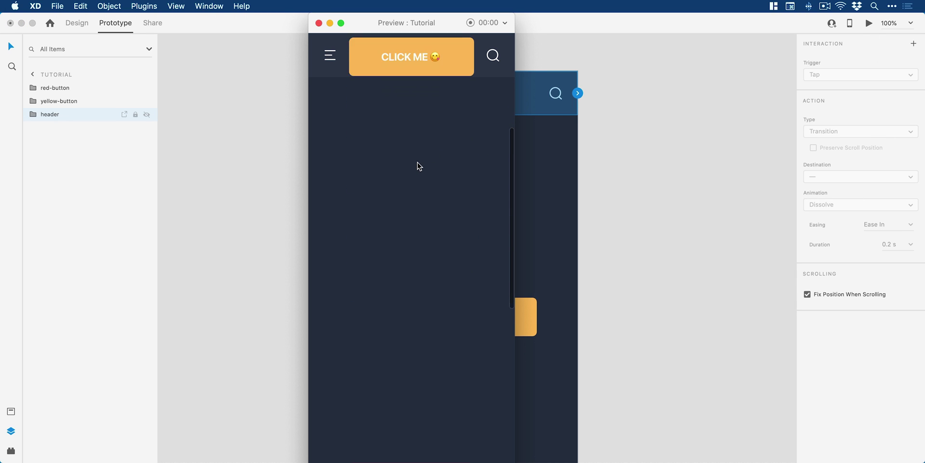
scroll(419, 166, down, 3)
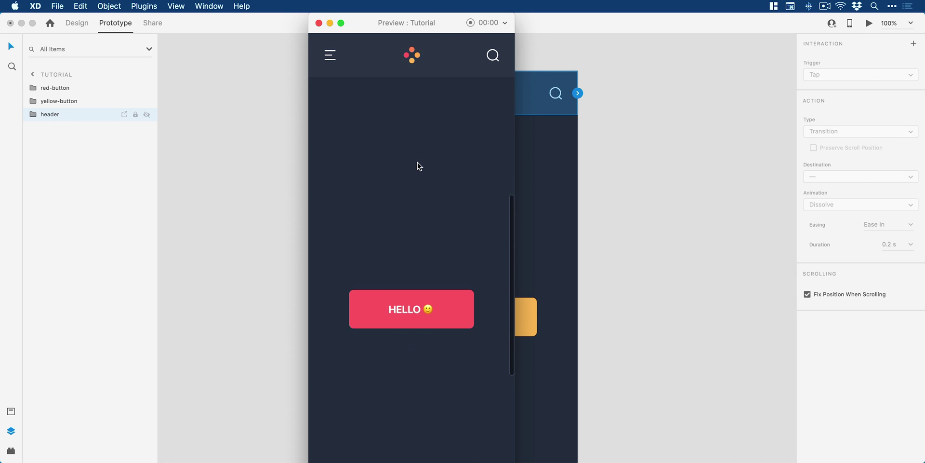
scroll(419, 166, up, 10)
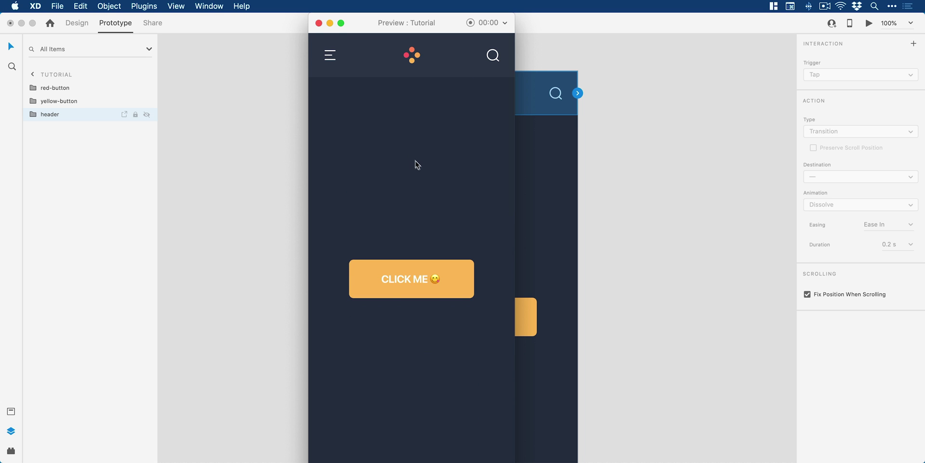
click(319, 23)
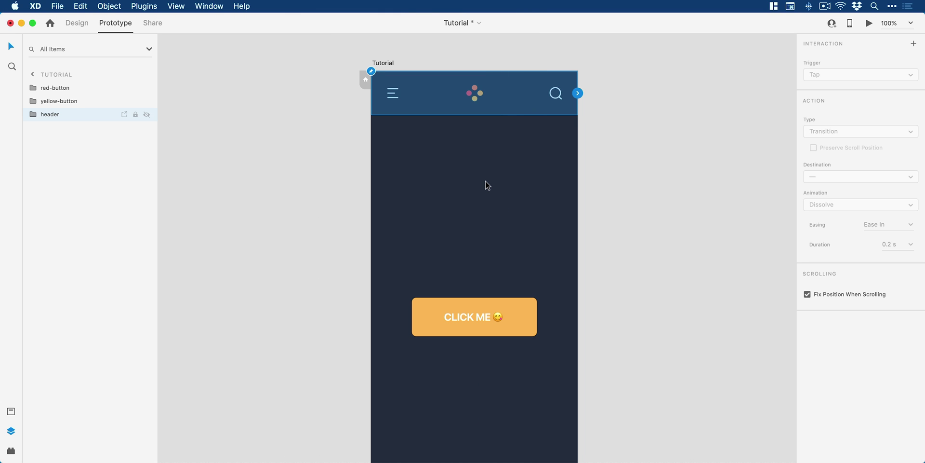
Zoom out and wire the yellow CLICK ME button to the red HELLO button
click(485, 182)
key(super+minus)
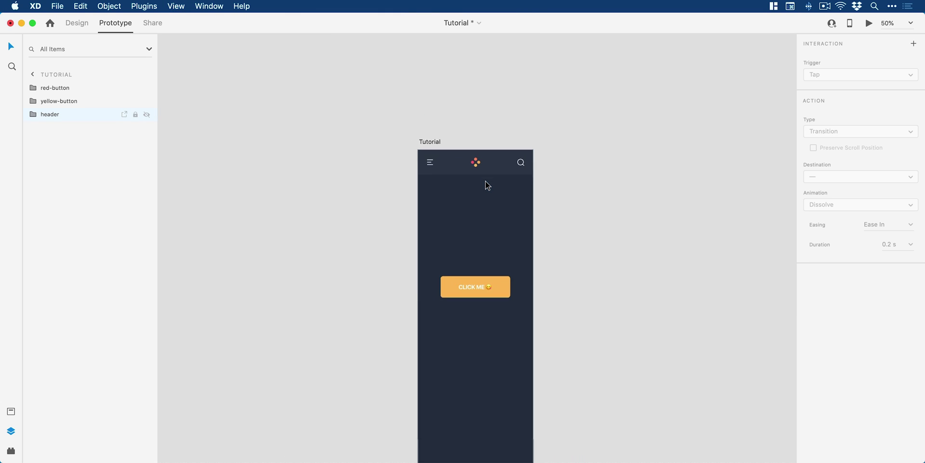
scroll(519, 151, down, 3)
click(494, 151)
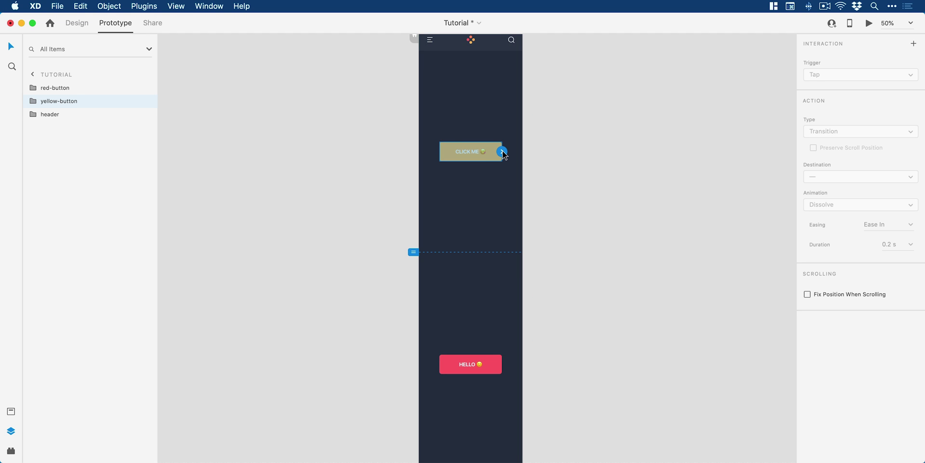
drag(503, 153, 488, 367)
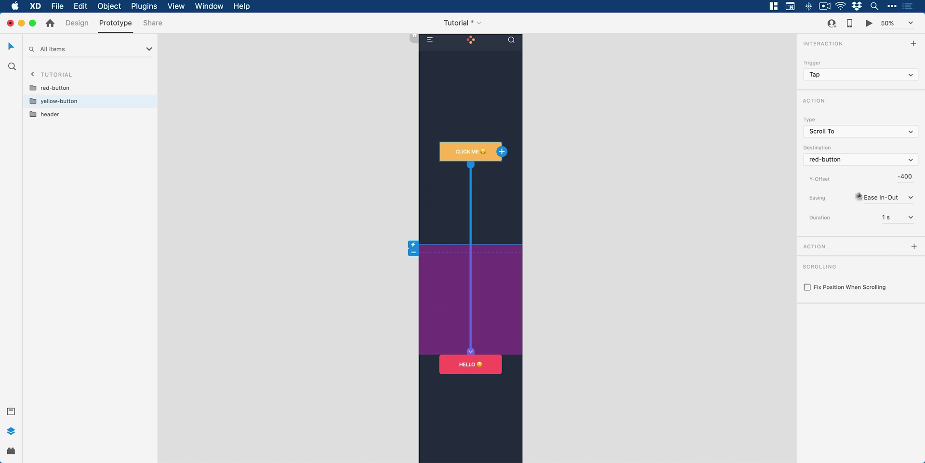
Set the interaction to Scroll To red-button with a Y-Offset of 0
click(914, 174)
text(0)
key(Return)
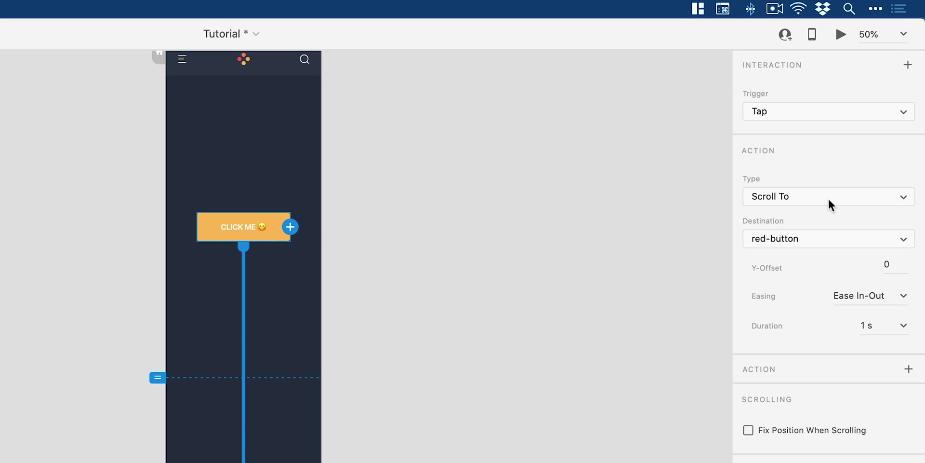
click(827, 201)
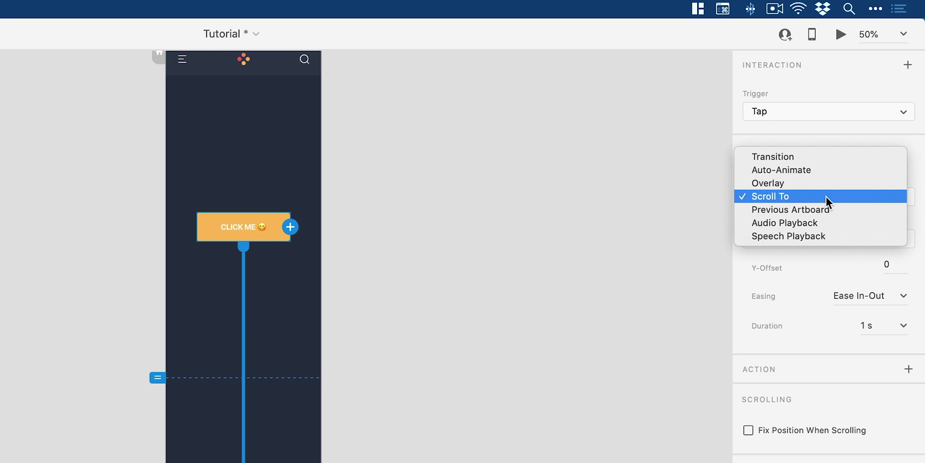
click(826, 197)
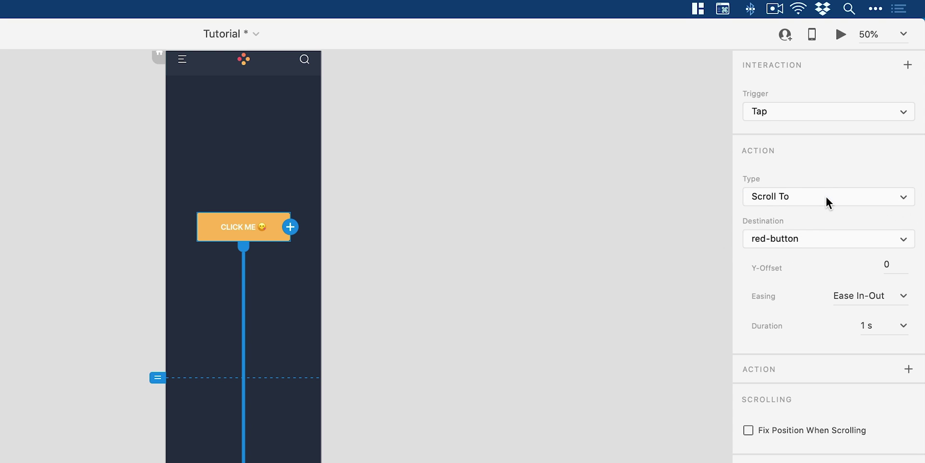
click(878, 236)
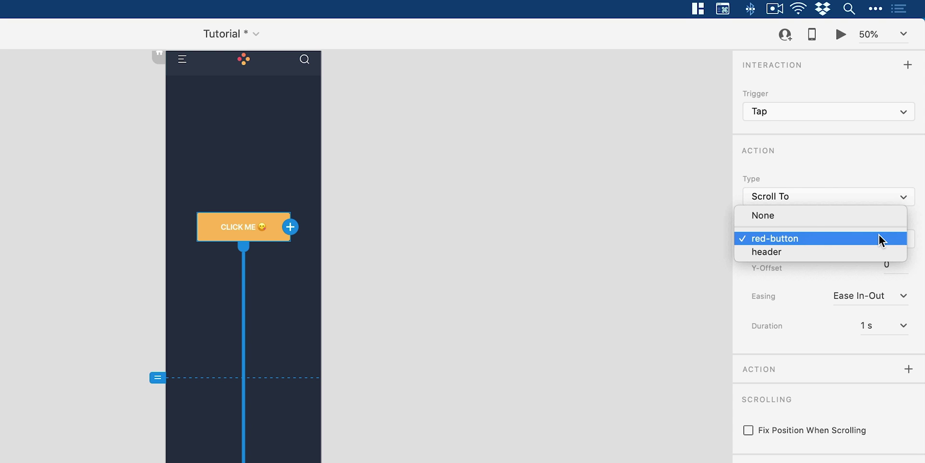
click(880, 239)
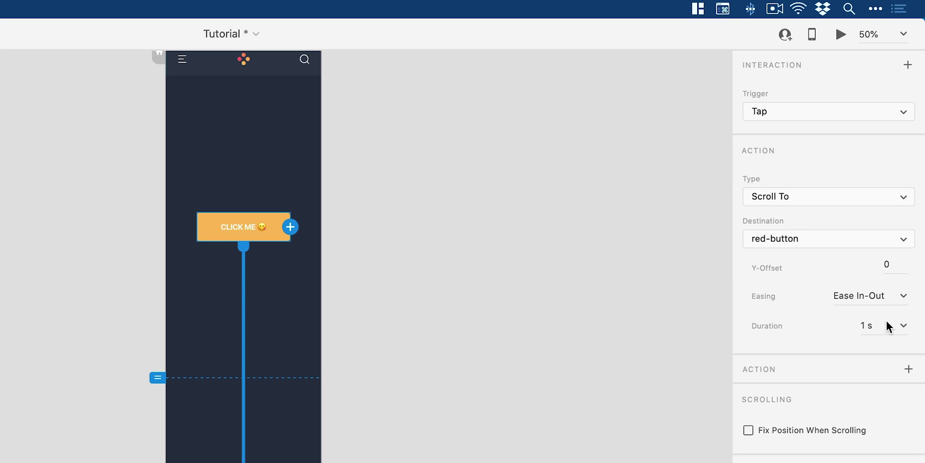
click(840, 32)
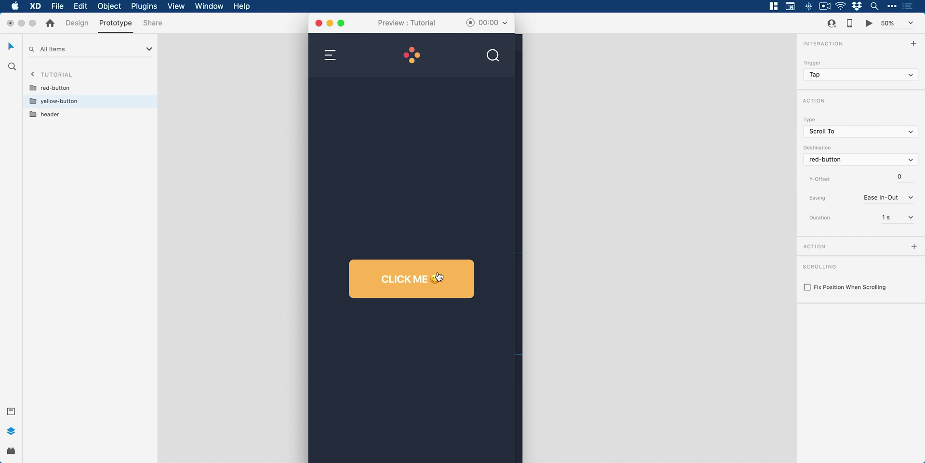
click(439, 276)
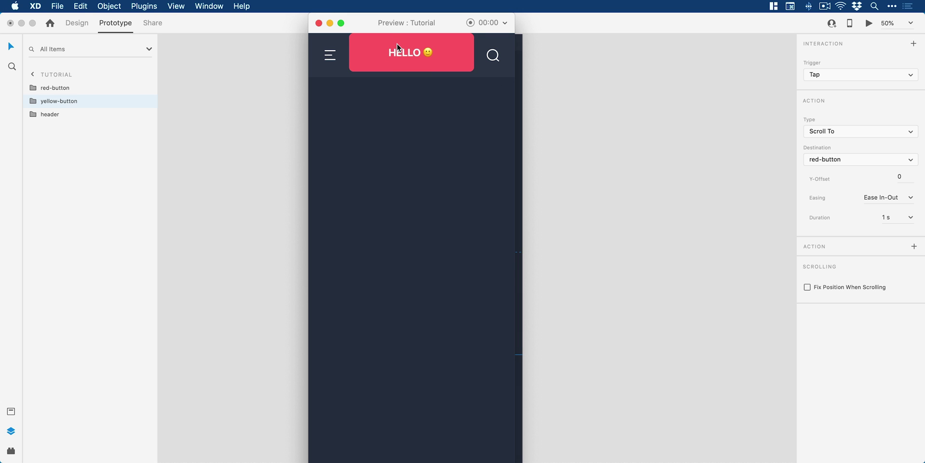
click(318, 23)
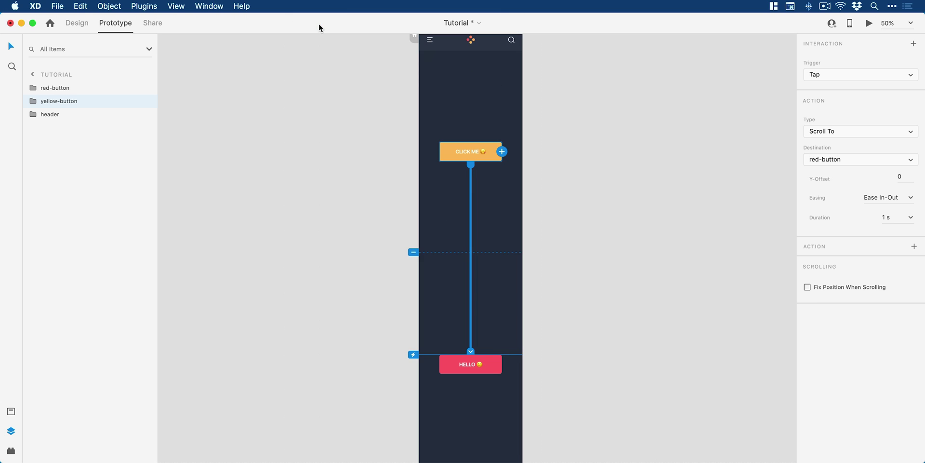
Reselect CLICK ME and lower its Scroll To Y-Offset in steps of 10 toward -200
click(533, 148)
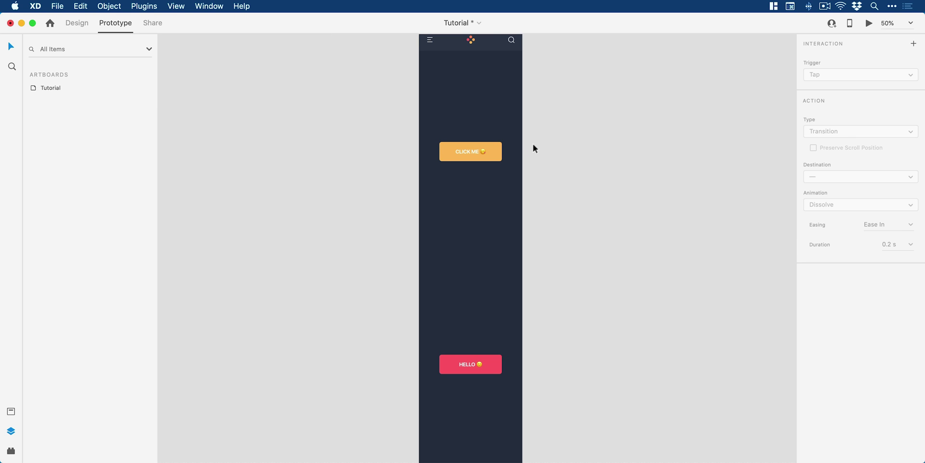
click(479, 148)
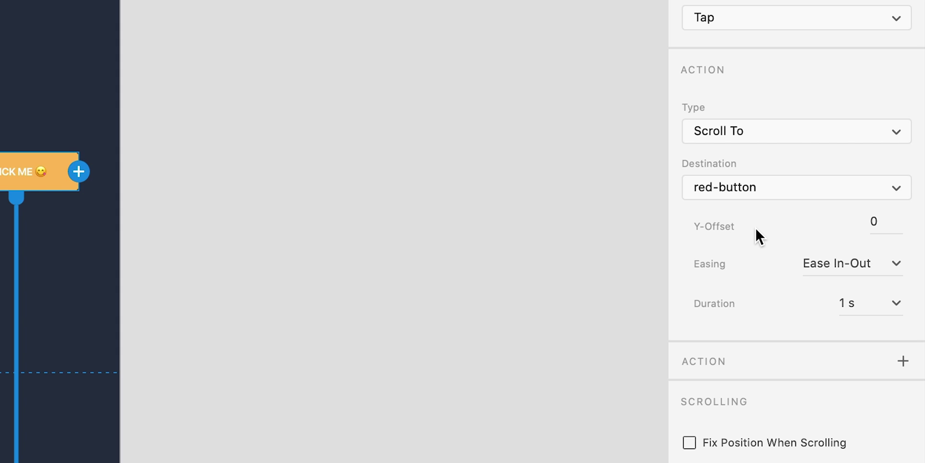
click(892, 219)
key(shift+Down)
key(shift+Down)
key(shift+Down)
key(shift+Down)
key(shift+Down)
key(shift+Down)
key(shift+Down)
key(shift+Down)
key(shift+Down)
key(shift+Down)
key(shift+Down)
key(shift+Down)
key(shift+Down)
key(shift+Down)
key(shift+Down)
key(shift+Down)
key(shift+Down)
key(shift+Down)
key(shift+Down)
key(shift+Down)
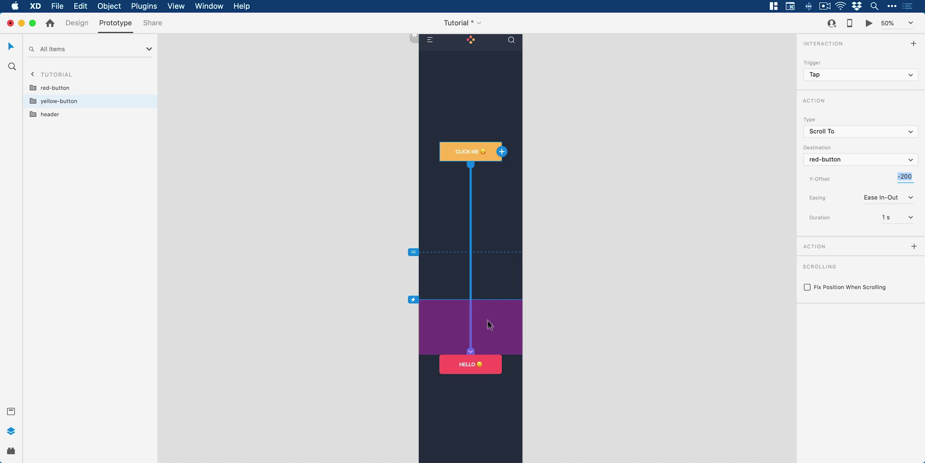
Preview the prototype and tap CLICK ME to test the -200 offset
click(869, 22)
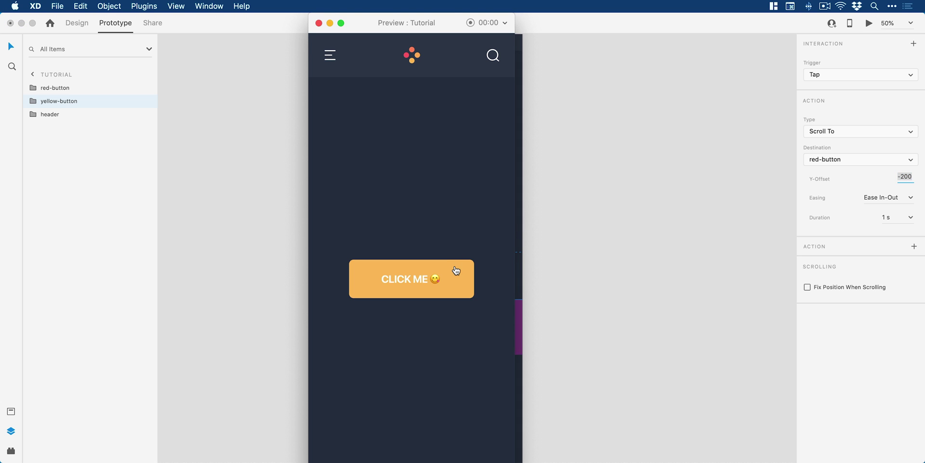
click(455, 268)
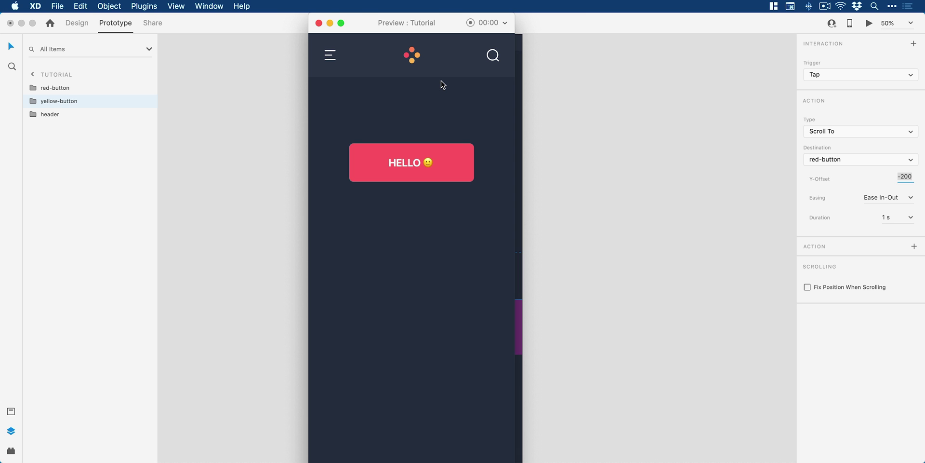
click(318, 23)
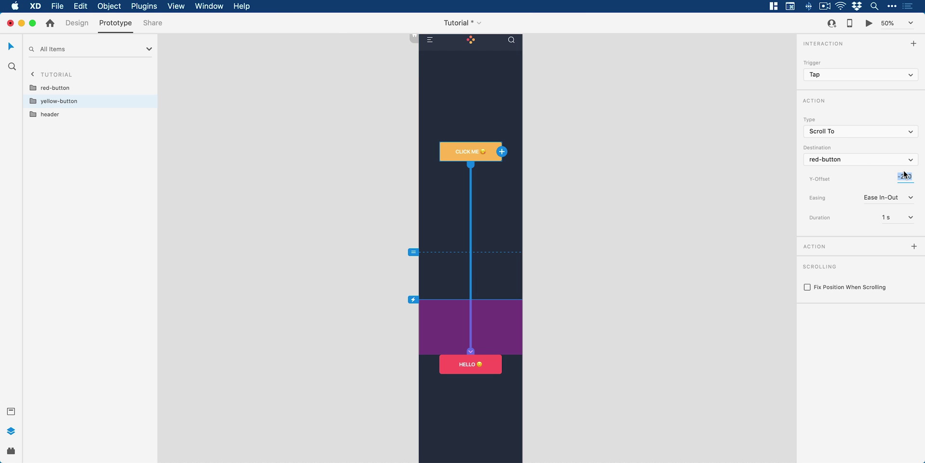
Change the Y-Offset to -300, then step it down to -400
text(-300)
key(Return)
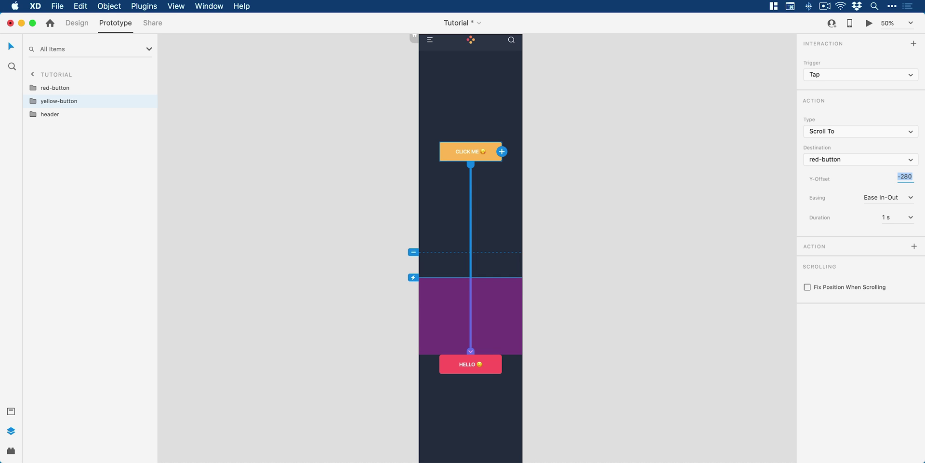
key(shift+Down)
key(shift+Down)
key(shift+Down)
key(shift+Down)
key(shift+Down)
key(shift+Down)
key(shift+Down)
key(shift+Down)
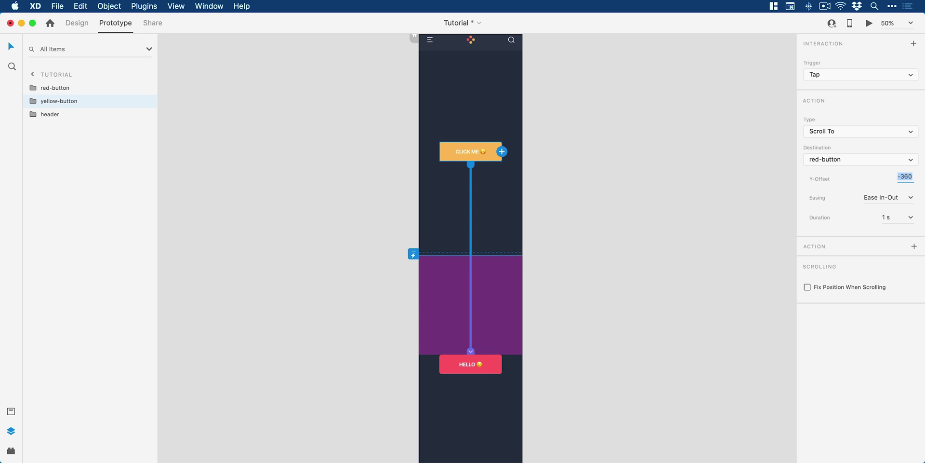
key(shift+Down)
key(shift+Down)
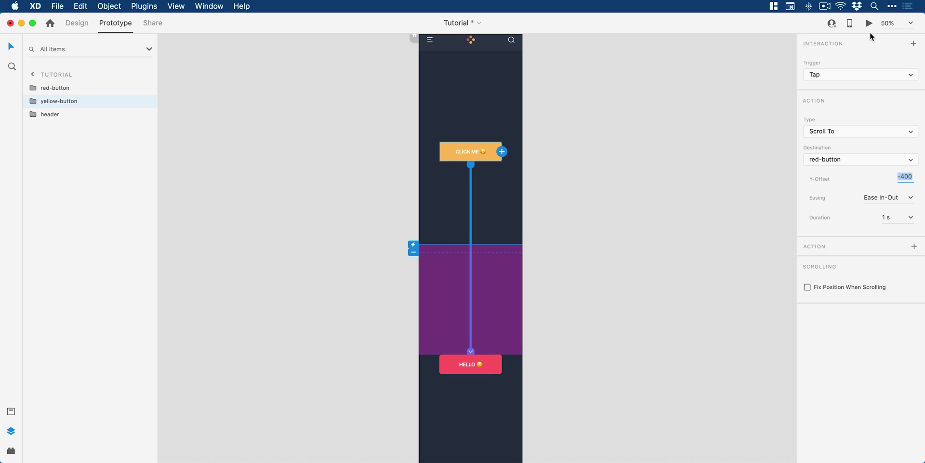
click(869, 23)
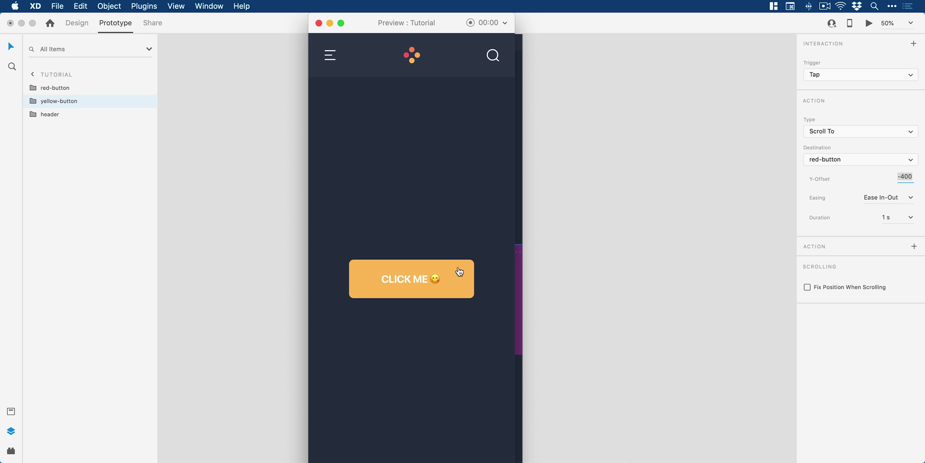
Tap CLICK ME in the preview to test scrolling with the -400 offset
click(459, 271)
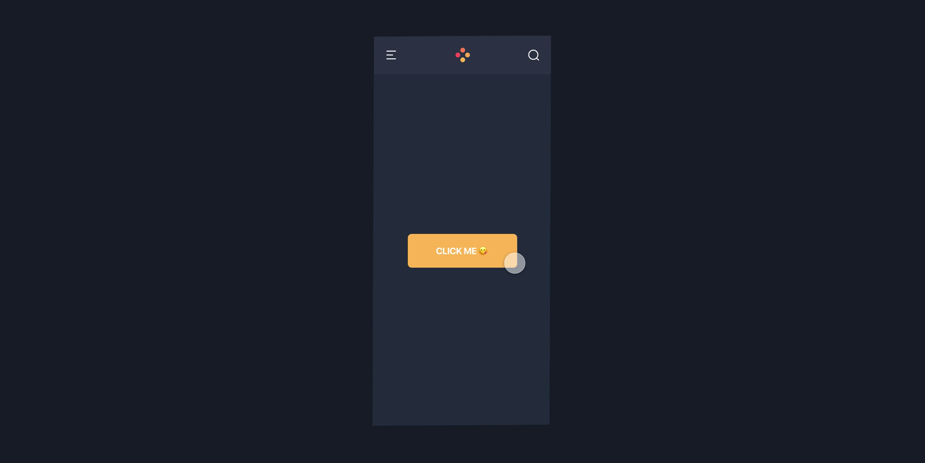
Tap the button three times, toggling to HELLO, back to CLICK ME, and to HELLO
click(515, 263)
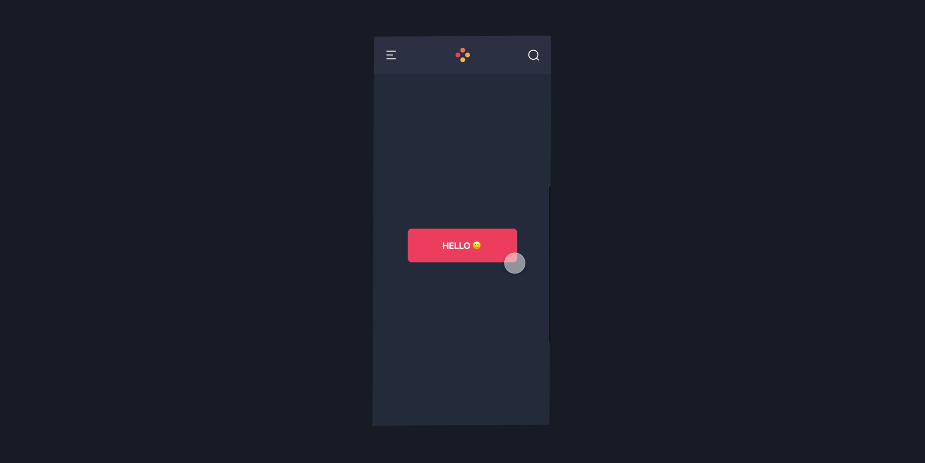
click(515, 262)
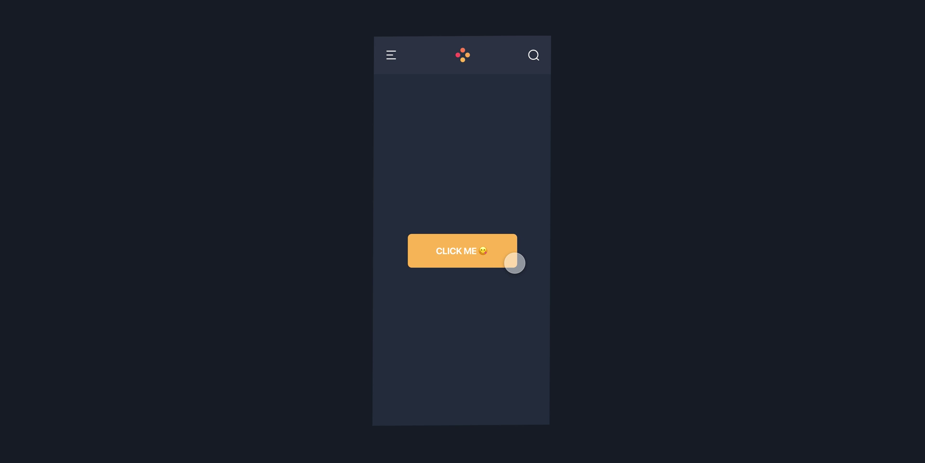
click(514, 263)
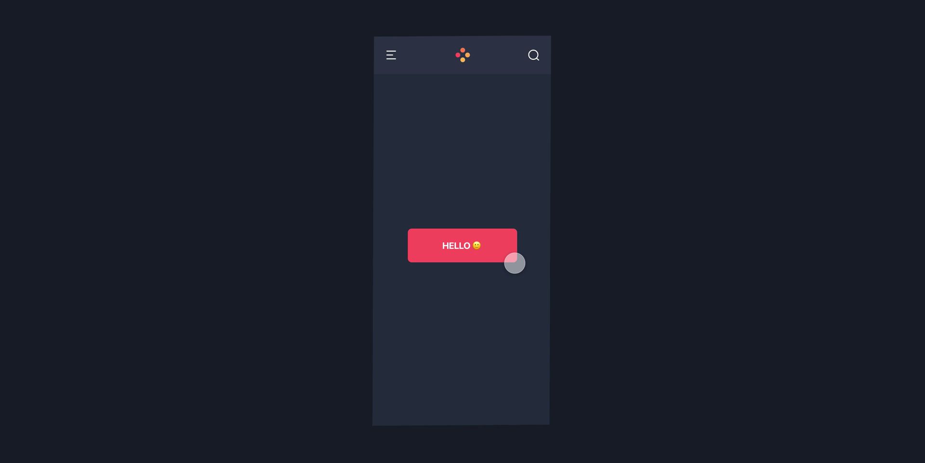